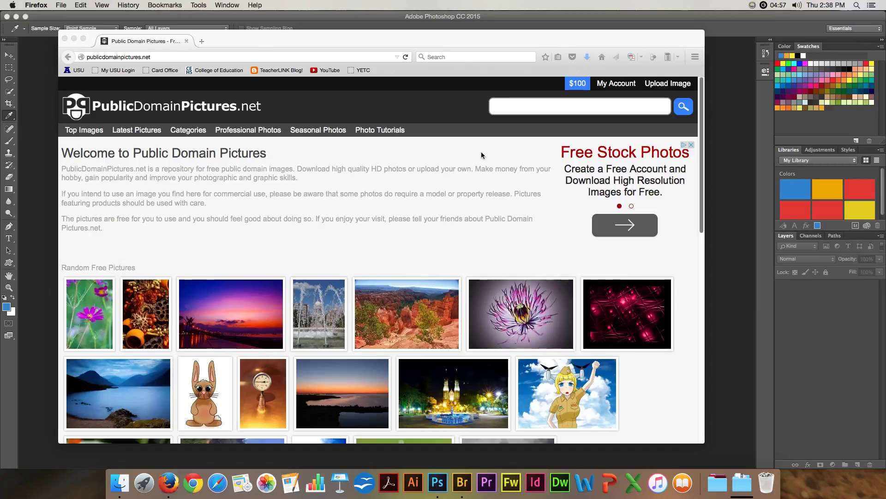
# - Search PublicDomainPictures.net for 'tattoo' and open the Asian Dragon result
pyautogui.click(537, 111)
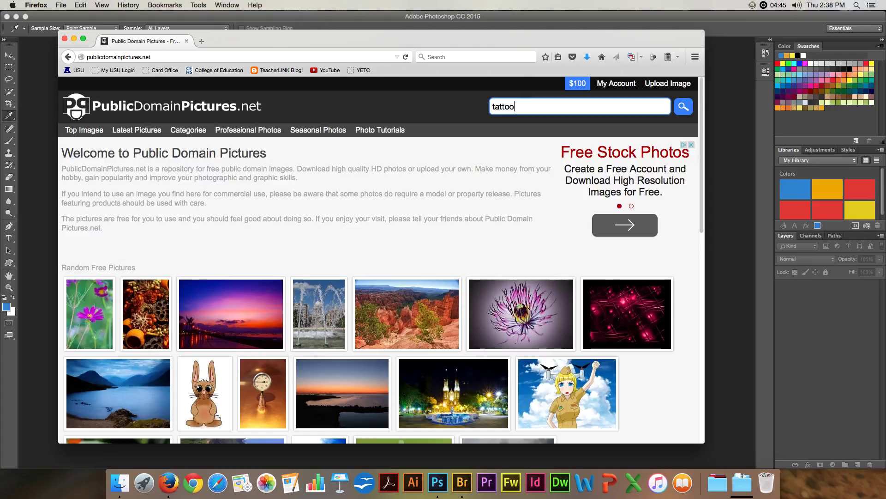
pyautogui.press('Return')
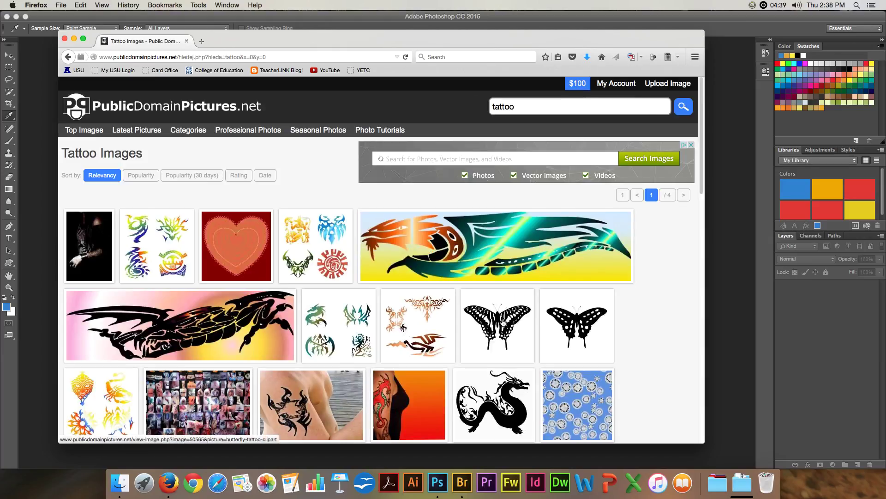
pyautogui.click(496, 382)
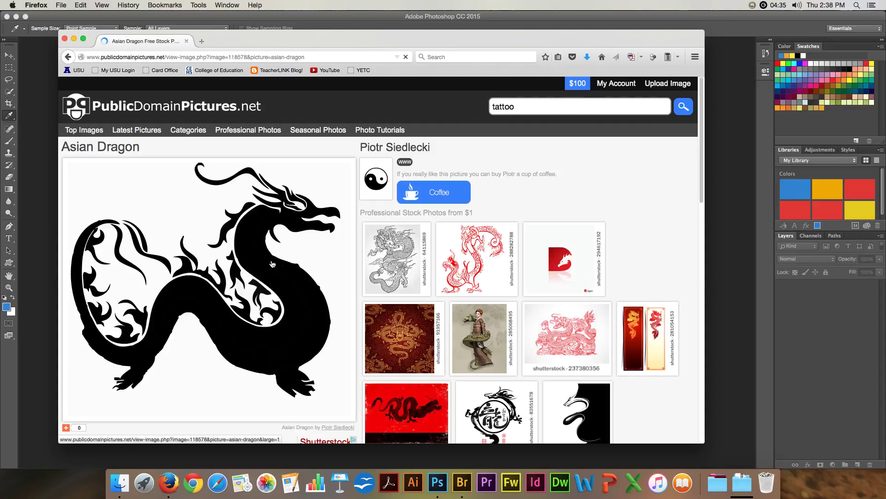
# - View the Asian Dragon image full size and save the download as asian-dragon.jpg
pyautogui.click(275, 265)
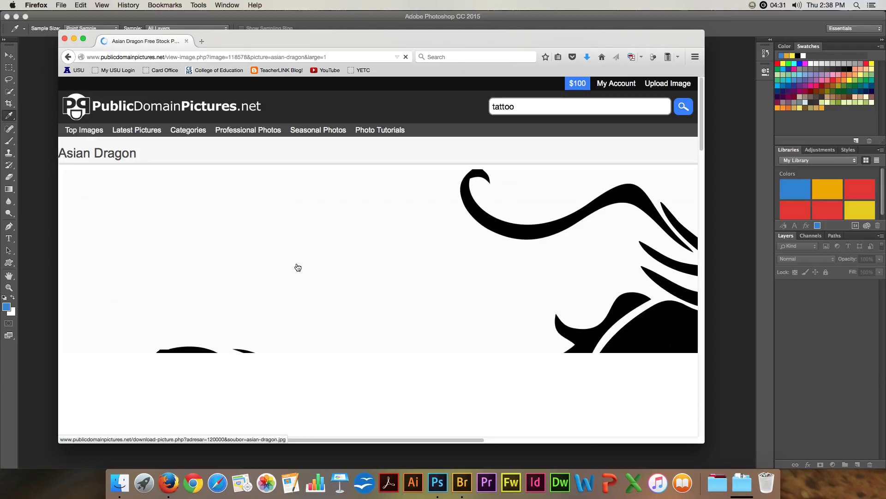
pyautogui.click(401, 279)
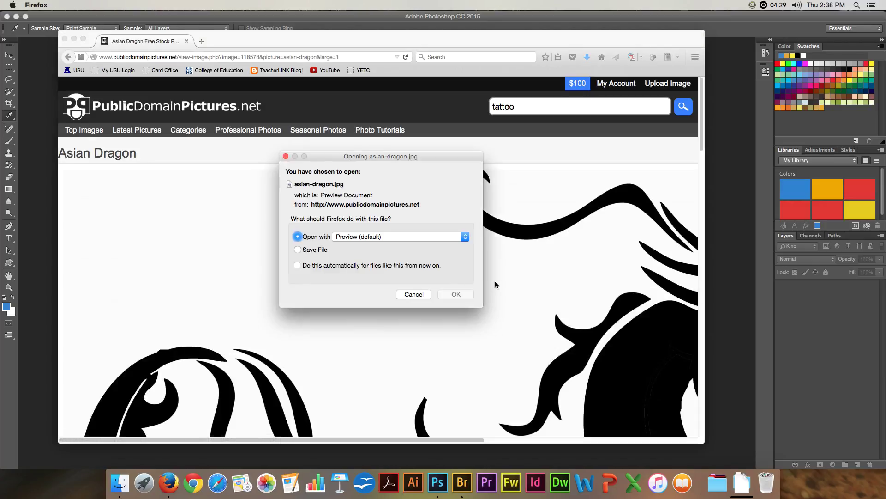
pyautogui.click(311, 250)
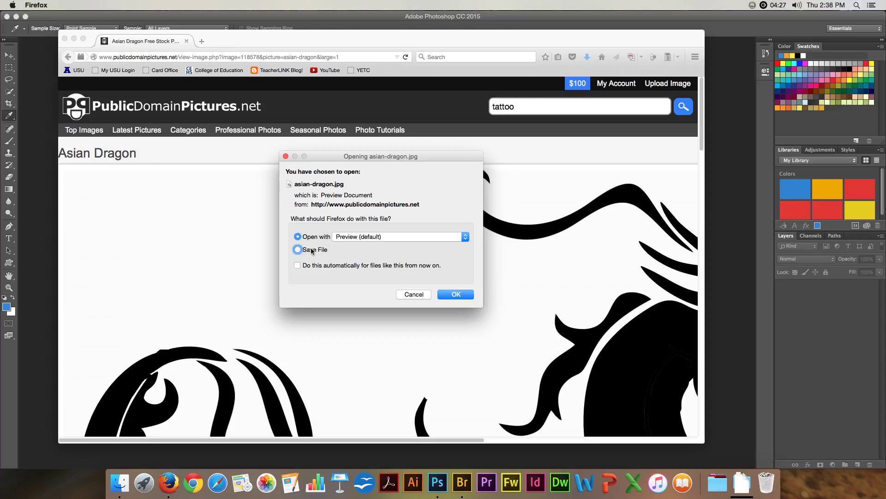
pyautogui.click(460, 298)
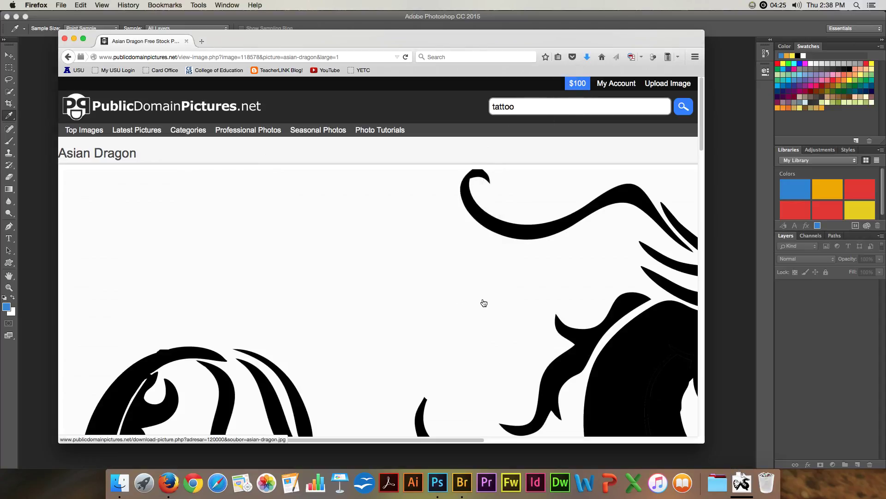
# - Switch to Photoshop and open asian-dragon.jpg from the Downloads folder via File > Open
pyautogui.click(718, 307)
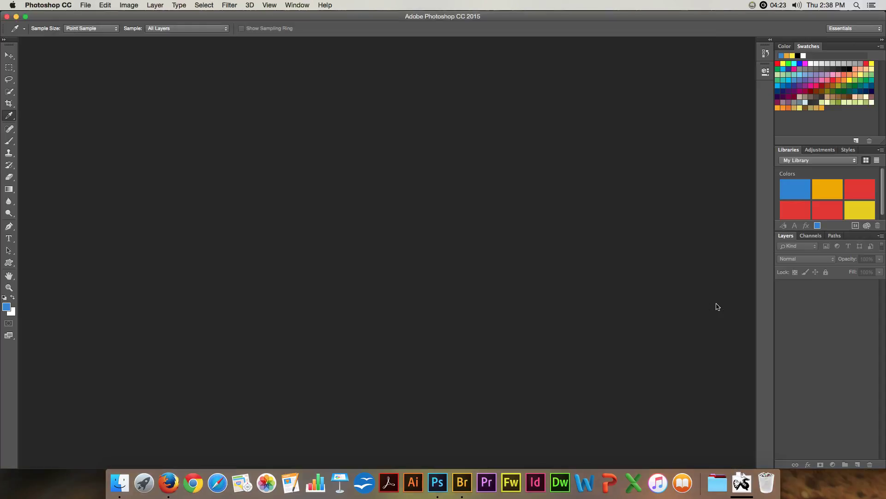
pyautogui.click(85, 5)
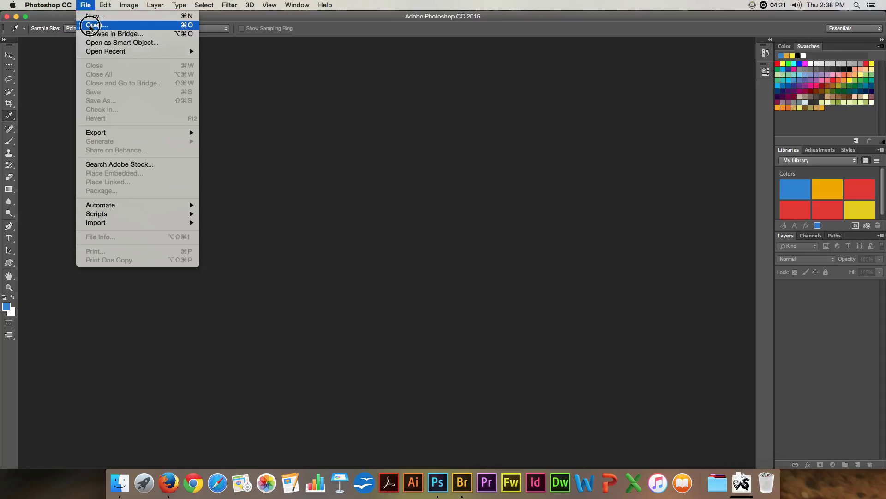
pyautogui.click(89, 21)
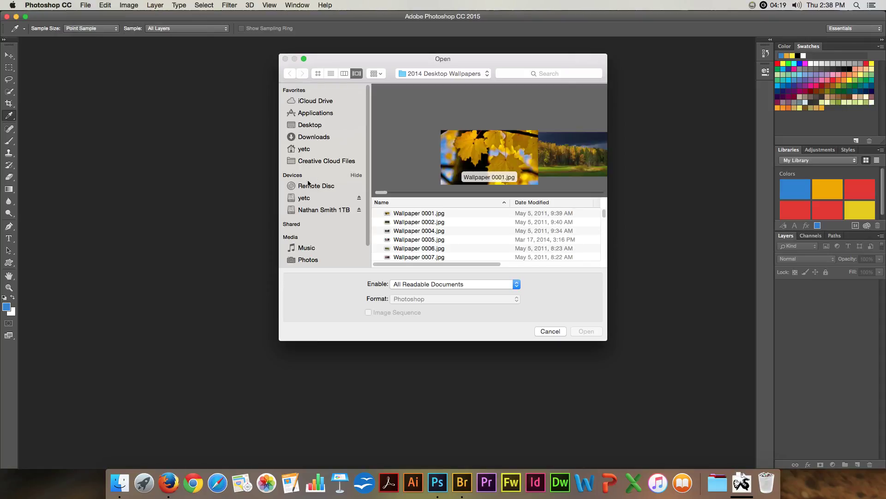
pyautogui.click(309, 148)
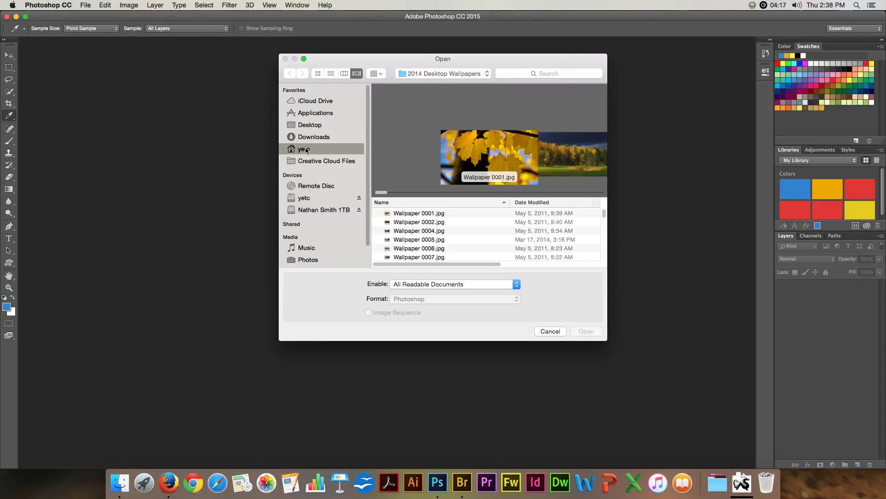
pyautogui.click(316, 137)
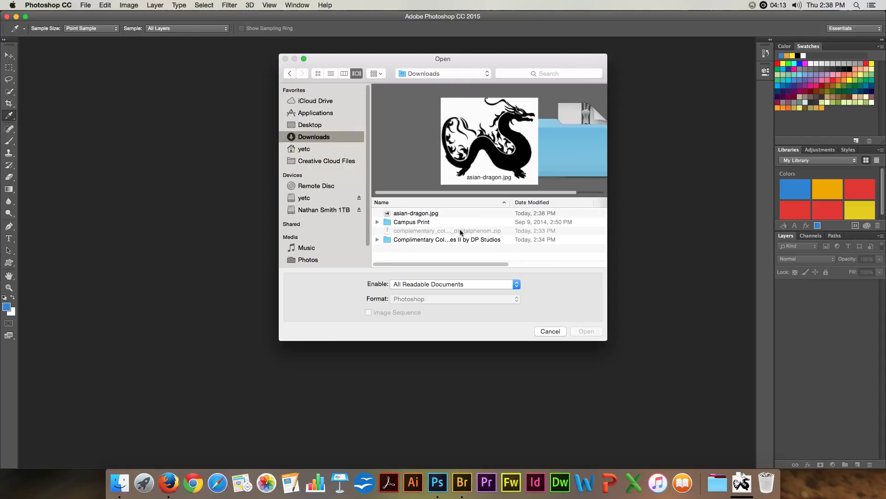
pyautogui.click(429, 214)
pyautogui.click(582, 331)
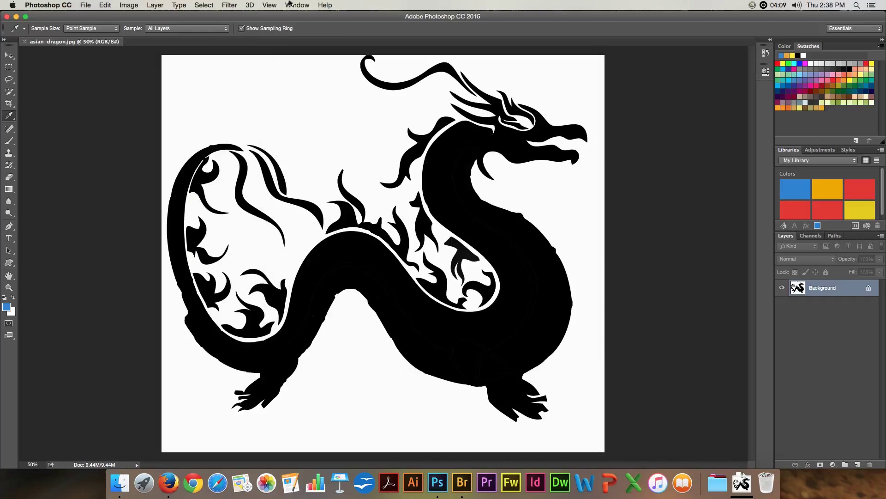
# - Select the black dragon with Color Range at fuzziness 47 and copy it to a new layer
pyautogui.click(200, 4)
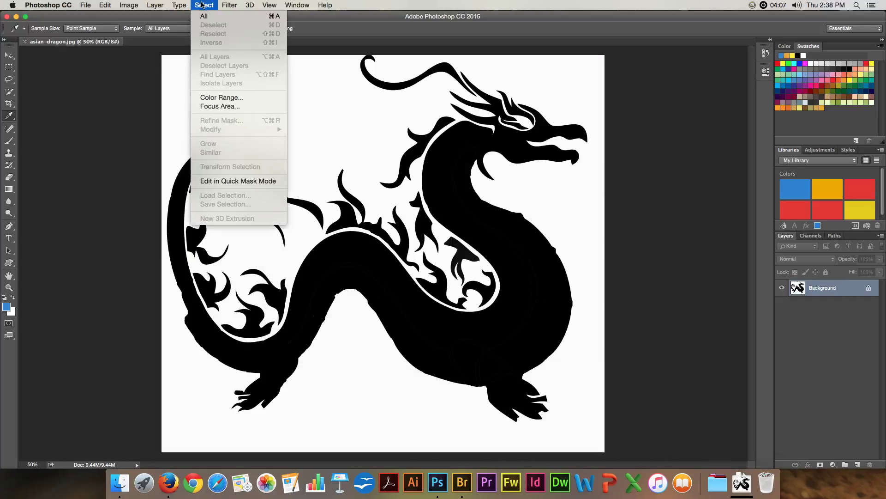
pyautogui.click(217, 97)
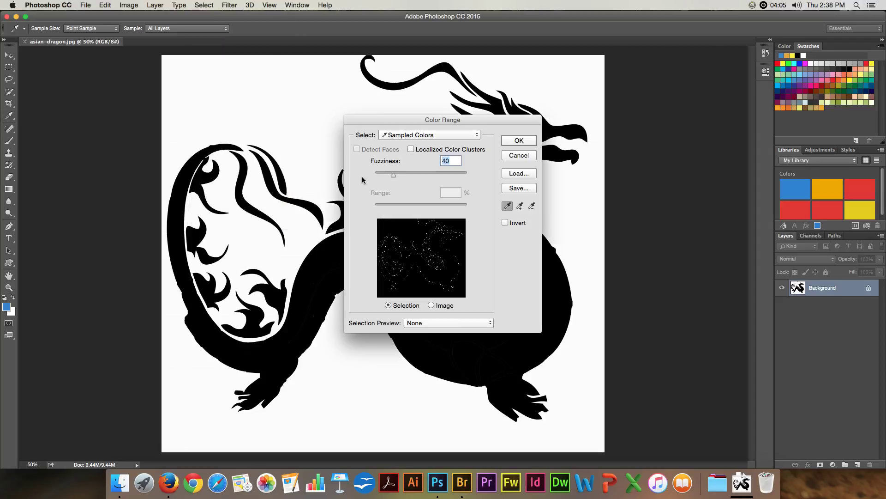
pyautogui.click(302, 304)
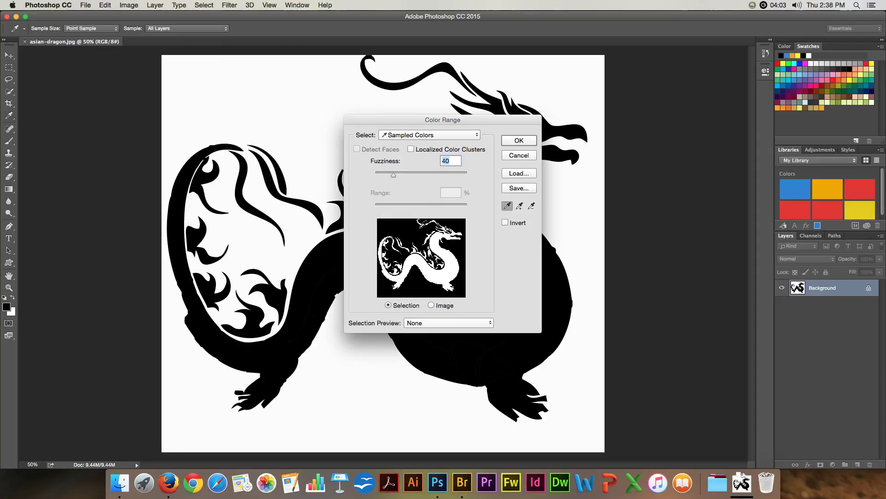
pyautogui.moveTo(393, 175); pyautogui.dragTo(396, 176)
pyautogui.click(512, 145)
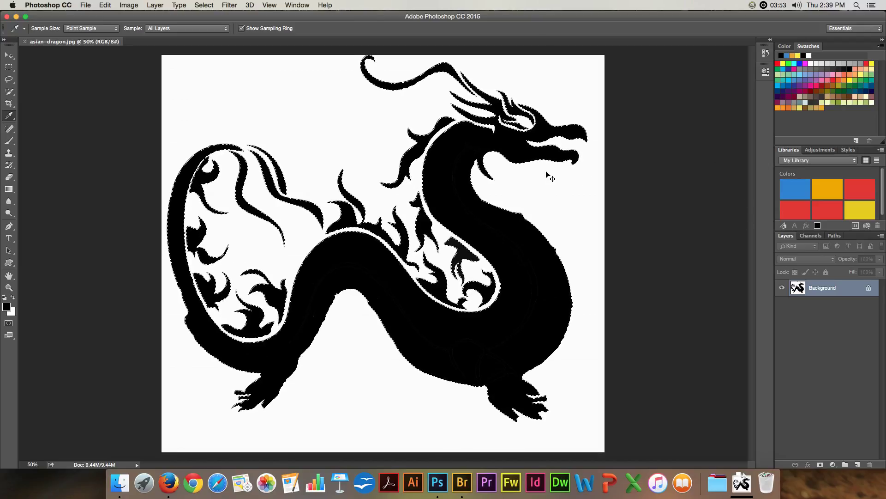
pyautogui.press('super+j')
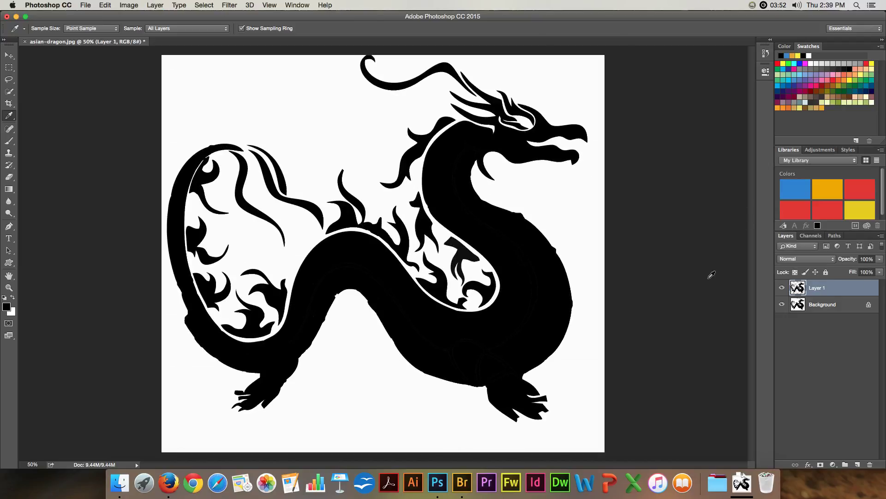
# - Delete the white Background layer and select the whole canvas
pyautogui.moveTo(839, 306); pyautogui.dragTo(869, 463)
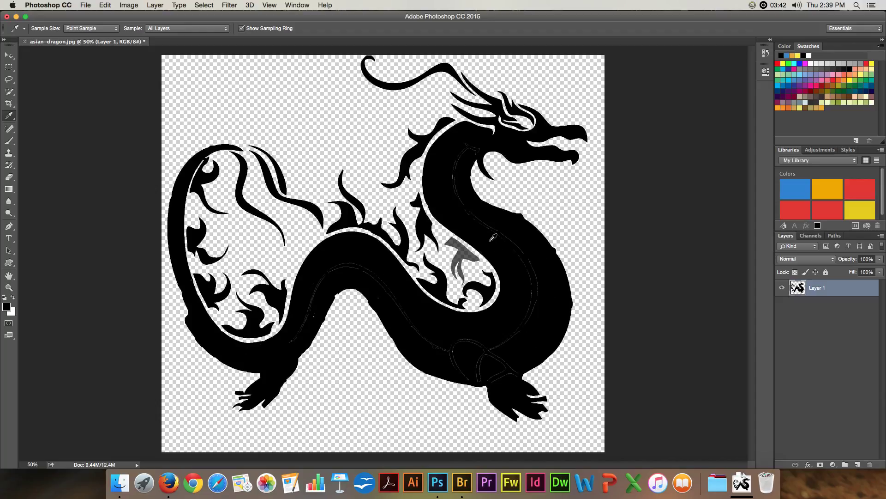
pyautogui.press('super+a')
# - Define the dragon as a brush preset named asian-dragon.jpg, then close the document
pyautogui.click(107, 7)
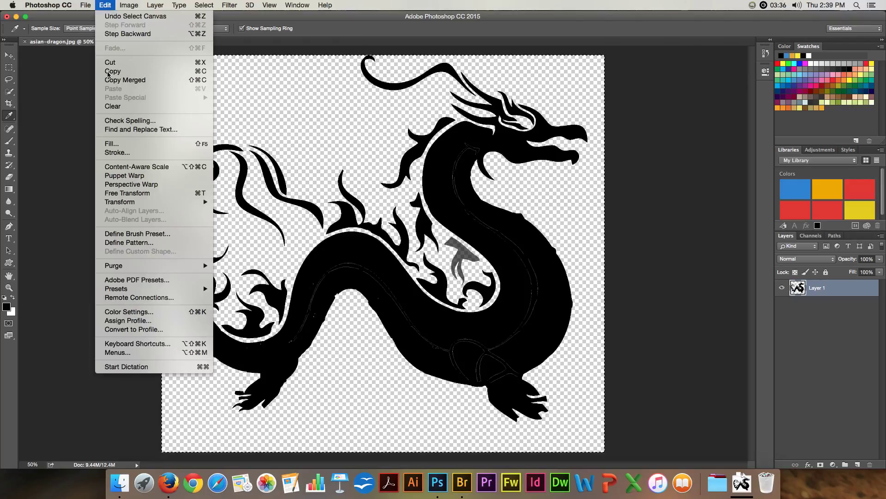
pyautogui.click(162, 233)
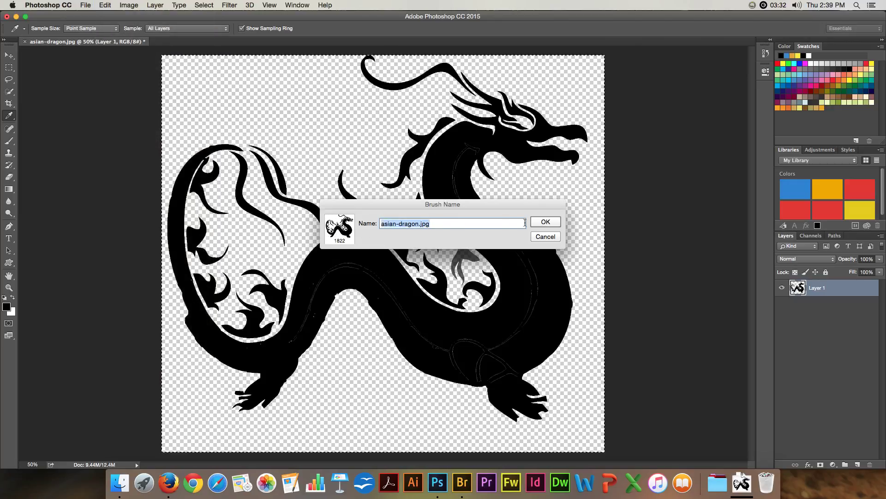
pyautogui.click(546, 222)
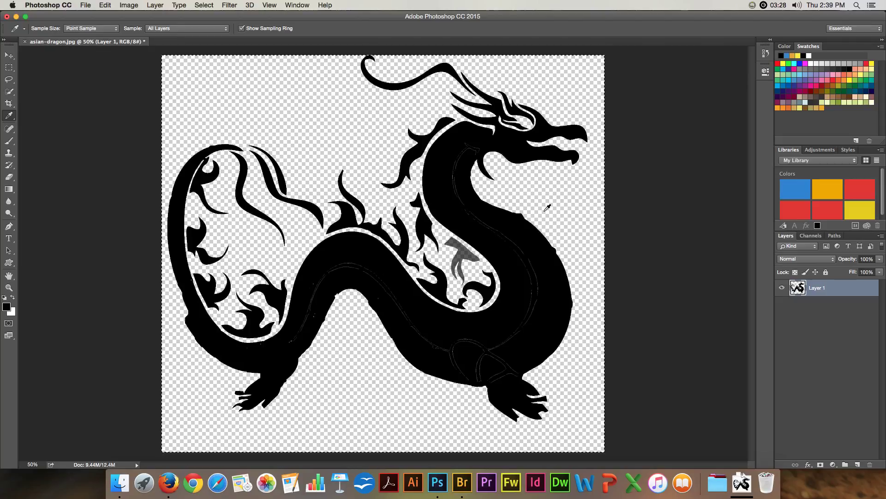
pyautogui.press('super+w')
# - Close asian-dragon.jpg without saving, create an 8 × 10 in, 300 ppi document, and select the Brush tool
pyautogui.press('super+d')
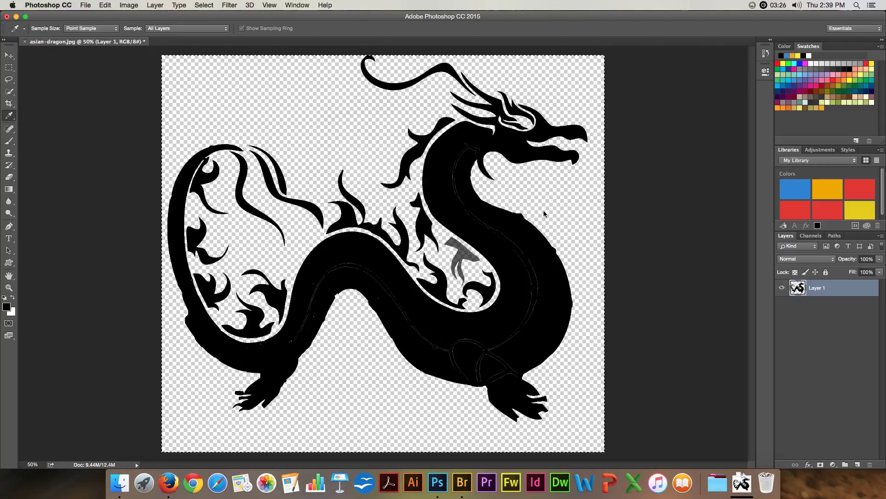
pyautogui.press('super+n')
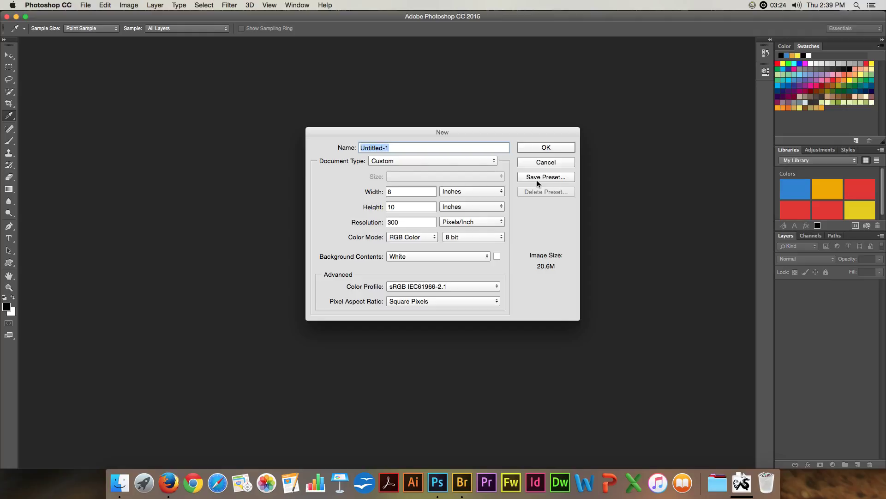
pyautogui.press('Return')
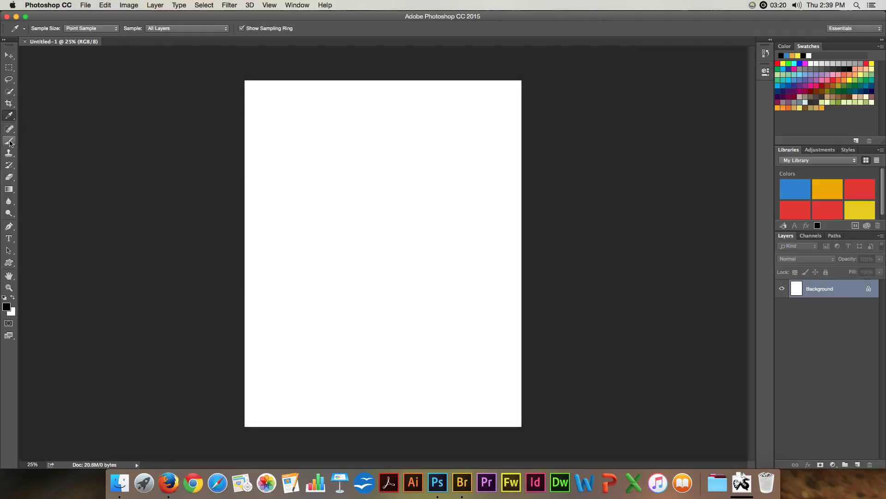
pyautogui.click(9, 141)
# - Choose the dragon brush in pink and stamp large, small and huge dragons across the page
pyautogui.click(48, 30)
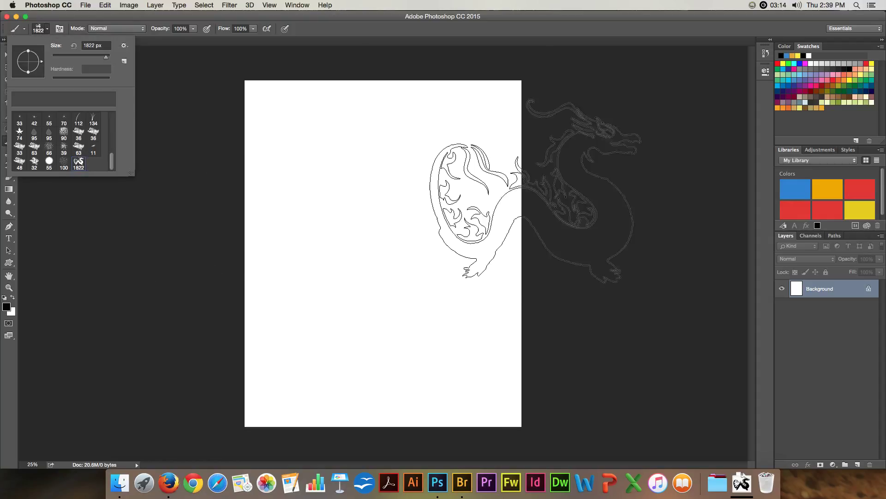
pyautogui.click(820, 83)
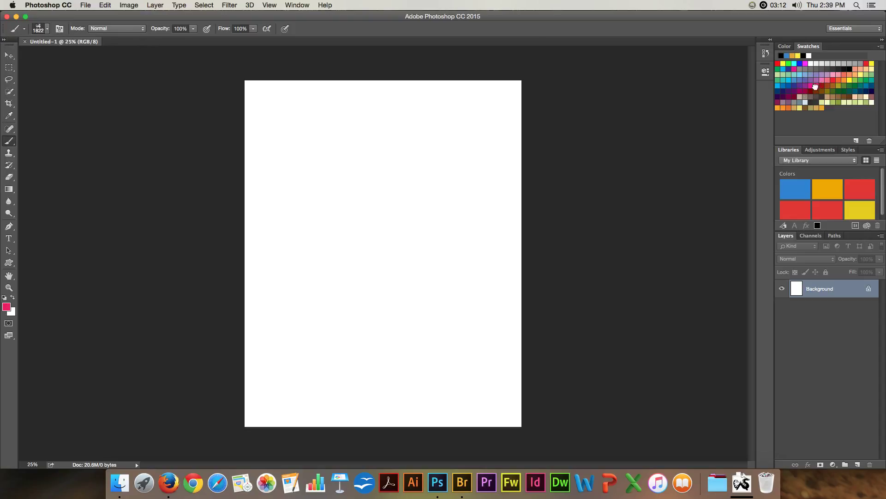
pyautogui.click(383, 213)
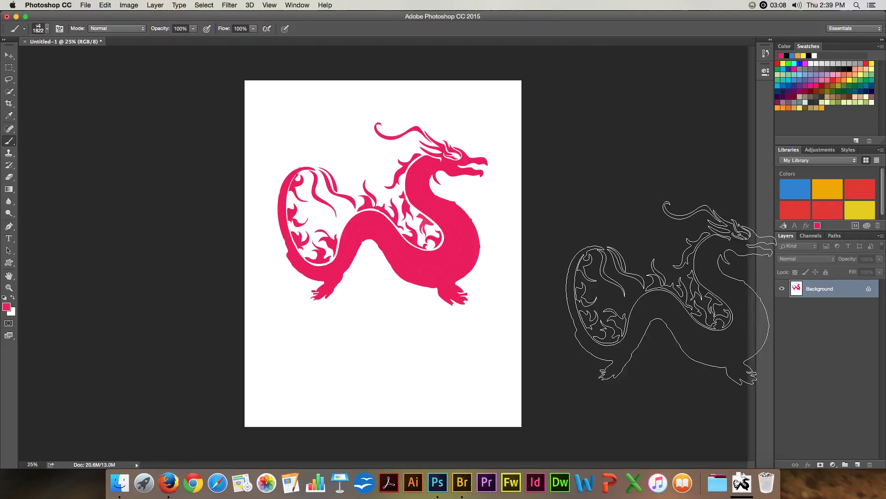
pyautogui.press('[')
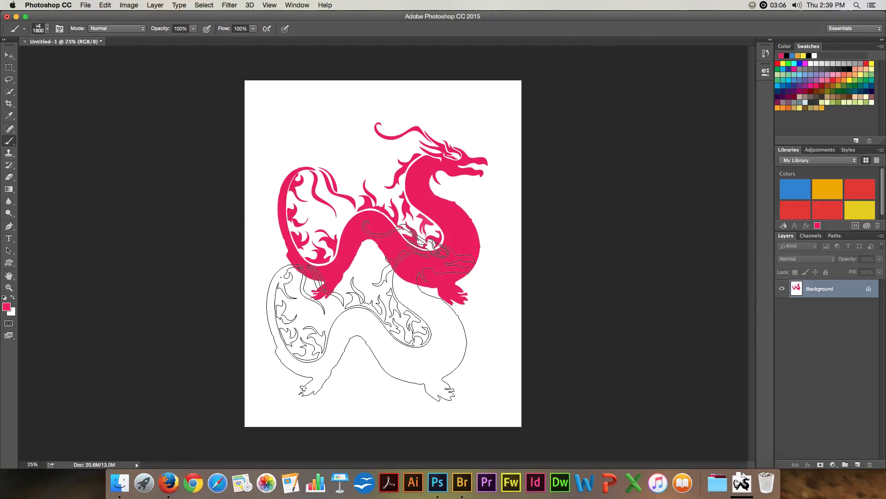
pyautogui.press('[')
pyautogui.press('[')
pyautogui.press('[')
pyautogui.press('[')
pyautogui.press('[')
pyautogui.press('[')
pyautogui.press('[')
pyautogui.press('[')
pyautogui.press('[')
pyautogui.press('[')
pyautogui.press('[')
pyautogui.click(315, 339)
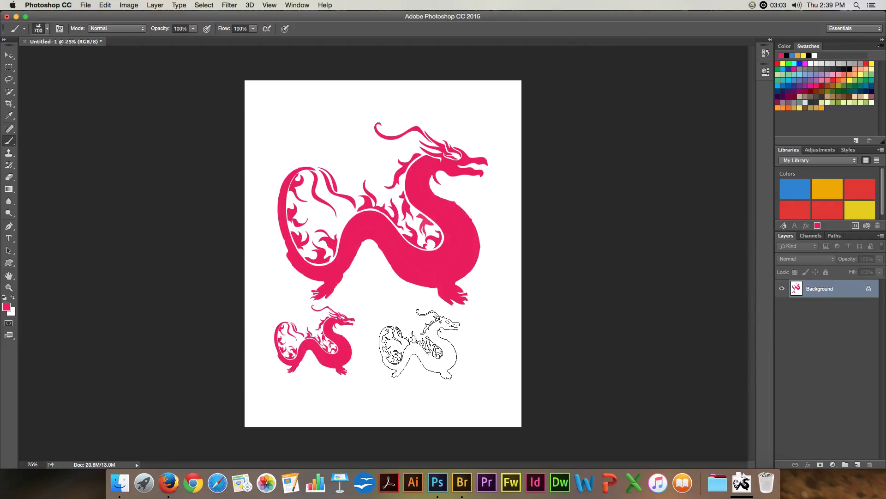
pyautogui.press(']')
pyautogui.press(']')
pyautogui.press(']')
pyautogui.press(']')
pyautogui.press(']')
pyautogui.press(']')
pyautogui.press(']')
pyautogui.press(']')
pyautogui.press(']')
pyautogui.press(']')
pyautogui.press(']')
pyautogui.press(']')
pyautogui.press(']')
pyautogui.press(']')
pyautogui.press(']')
pyautogui.press(']')
pyautogui.press(']')
pyautogui.press(']')
pyautogui.press(']')
pyautogui.press(']')
pyautogui.press(']')
pyautogui.press(']')
pyautogui.press(']')
pyautogui.press(']')
pyautogui.press(']')
pyautogui.press(']')
pyautogui.press(']')
pyautogui.click(420, 406)
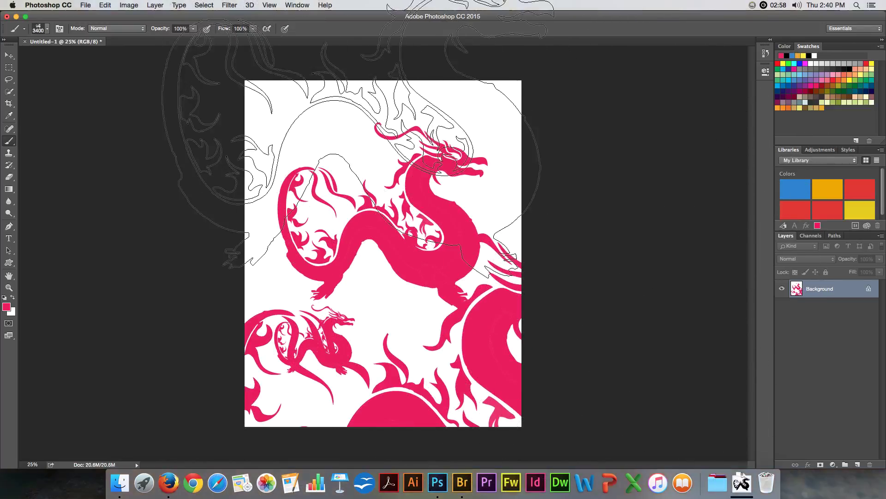
pyautogui.click(104, 5)
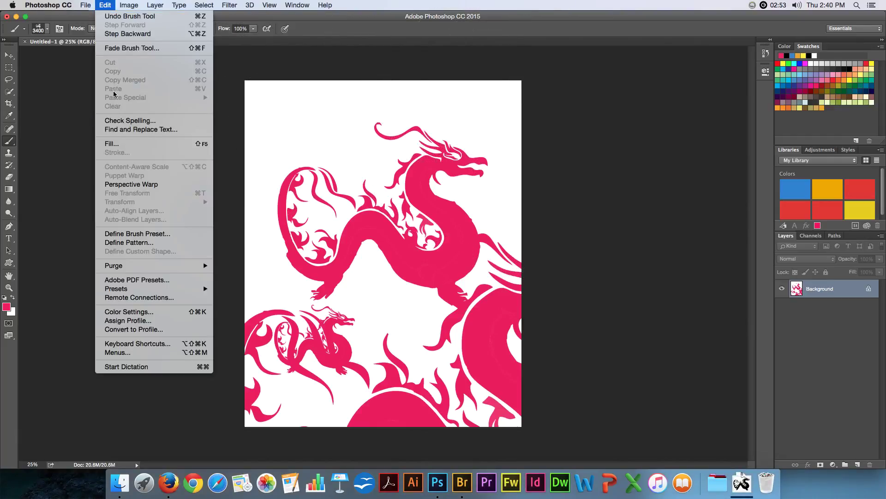
pyautogui.moveTo(133, 290)
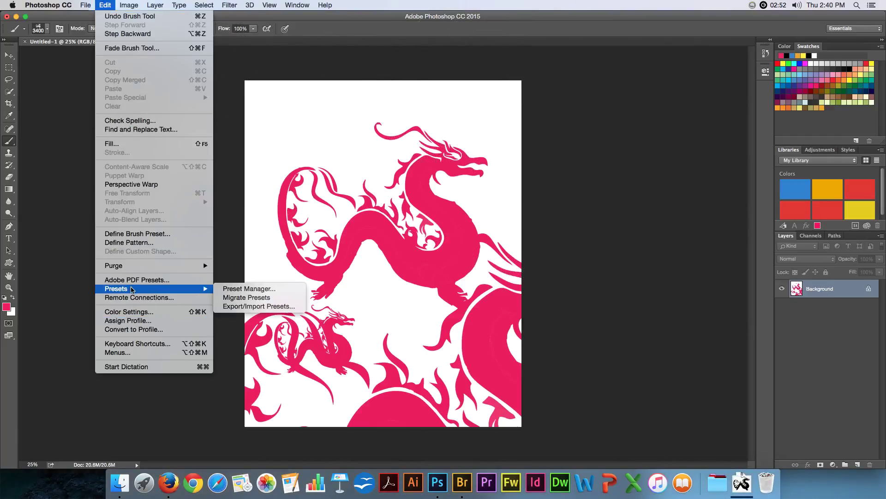
pyautogui.click(239, 291)
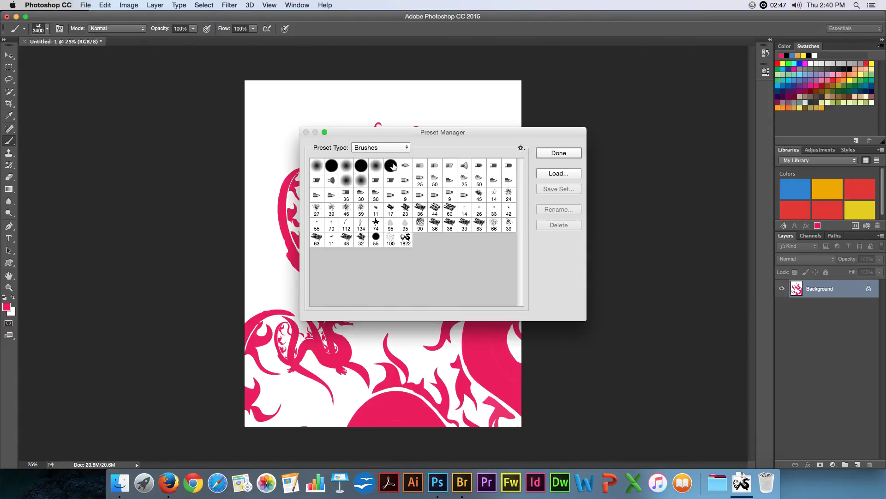
pyautogui.moveTo(406, 240)
pyautogui.mouseDown()
pyautogui.moveTo(490, 224)
pyautogui.moveTo(404, 244)
pyautogui.mouseUp()
pyautogui.keyDown('shift'); pyautogui.click(375, 237); pyautogui.keyUp('shift')
pyautogui.click(406, 231)
pyautogui.click(406, 238)
pyautogui.click(547, 224)
pyautogui.click(554, 159)
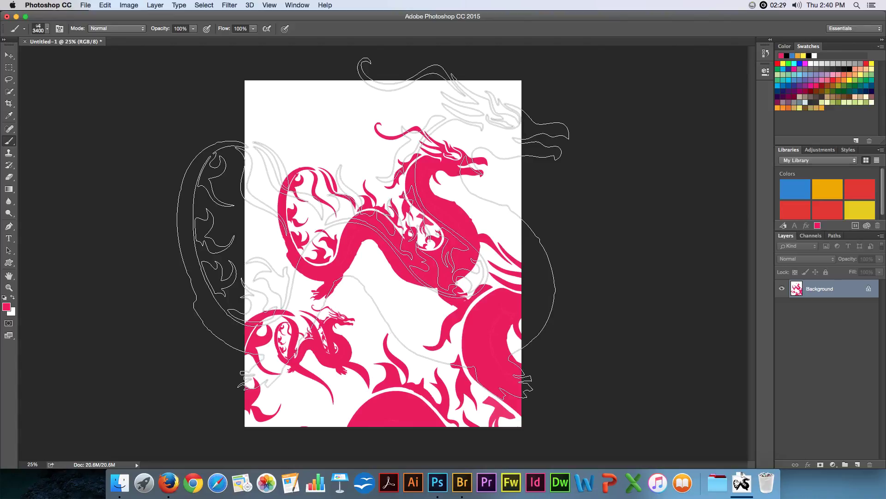
# - Open Edit > Presets > Preset Manager and select only the 1822 dragon brush
pyautogui.press('m')
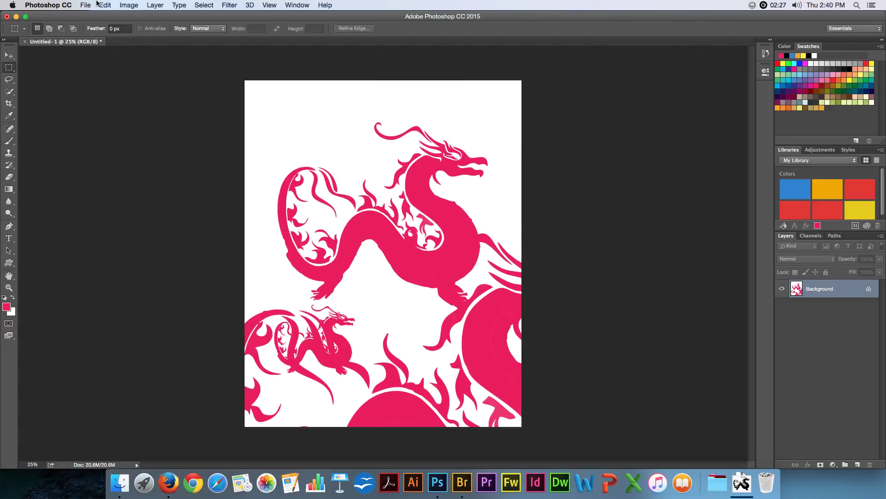
pyautogui.click(113, 6)
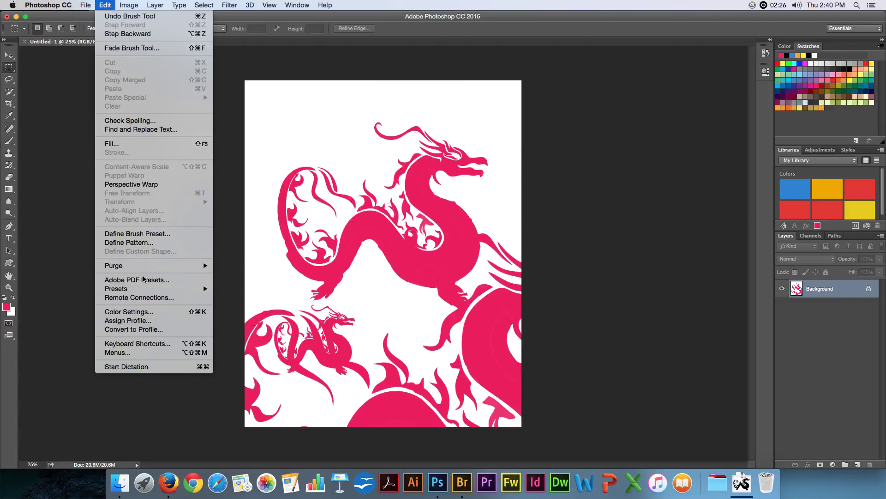
pyautogui.moveTo(138, 292)
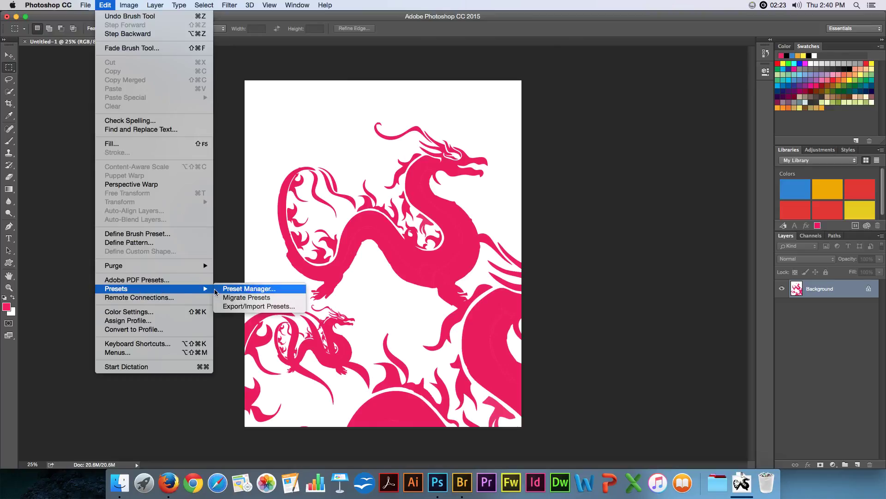
pyautogui.click(233, 290)
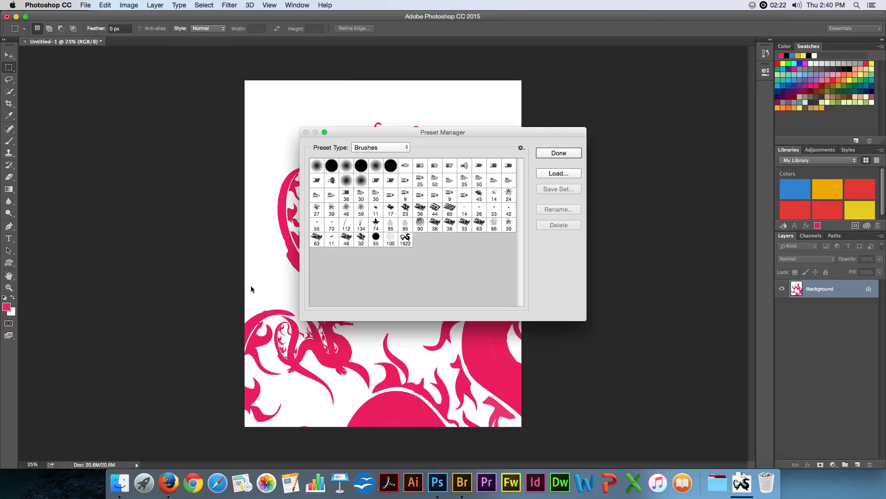
pyautogui.click(406, 239)
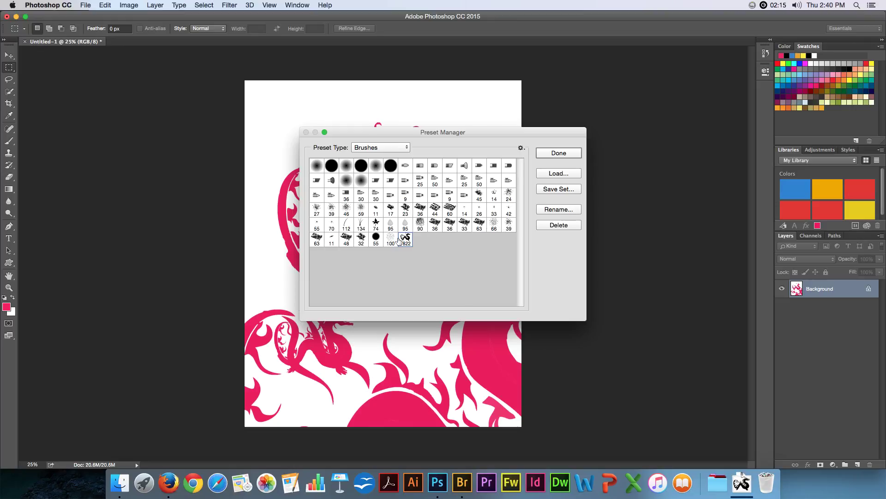
pyautogui.keyDown('shift'); pyautogui.click(317, 238); pyautogui.keyUp('shift')
pyautogui.click(460, 248)
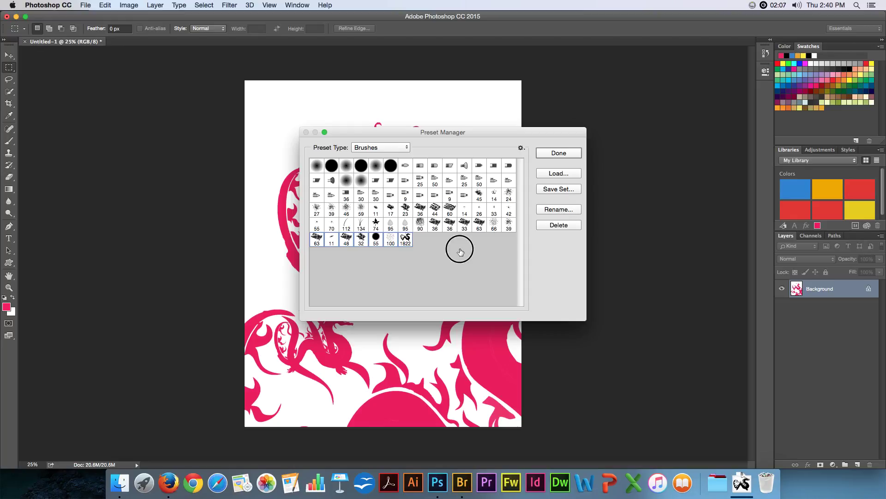
pyautogui.click(432, 223)
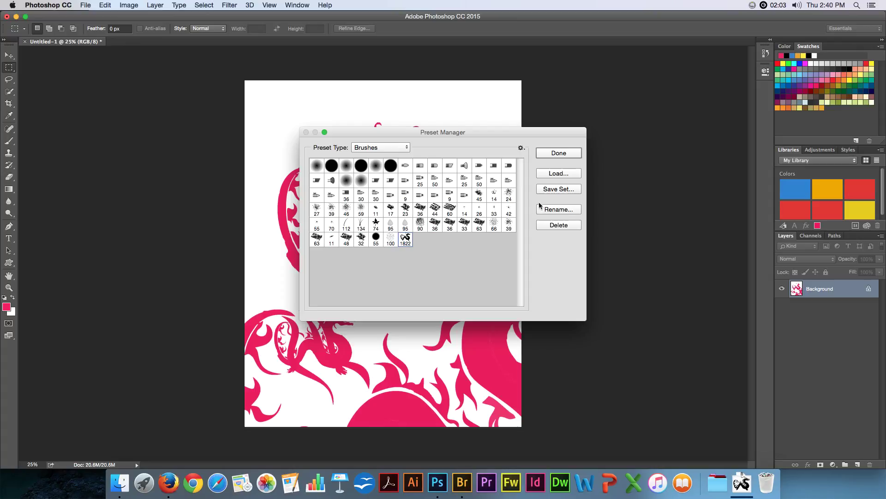
# - Save the selected brush as a set named Dragon on the Desktop
pyautogui.click(549, 190)
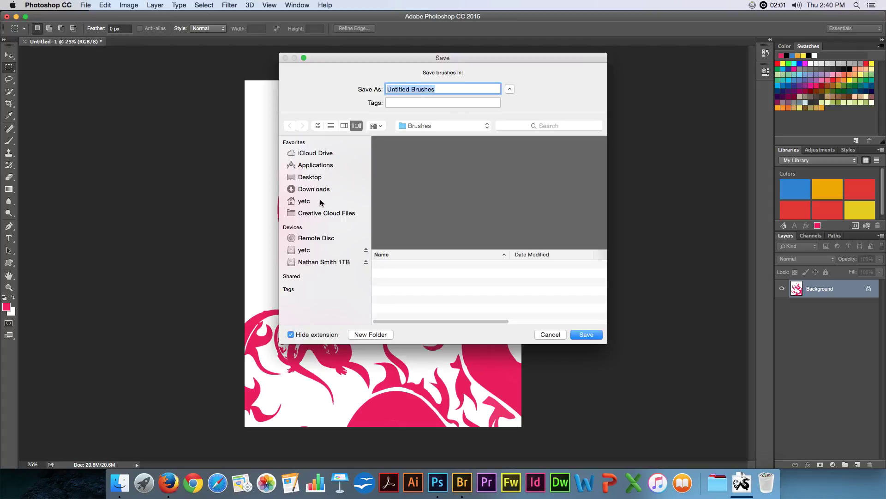
pyautogui.click(305, 177)
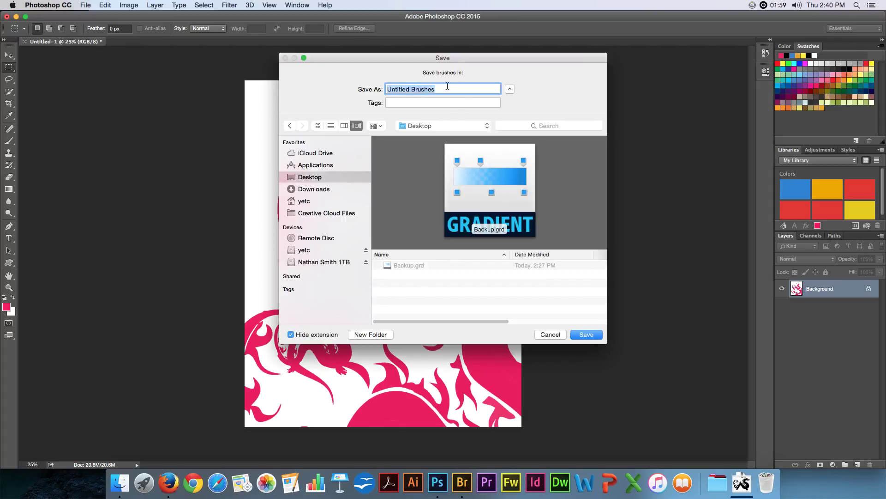
pyautogui.write('Dragon')
pyautogui.press('Return')
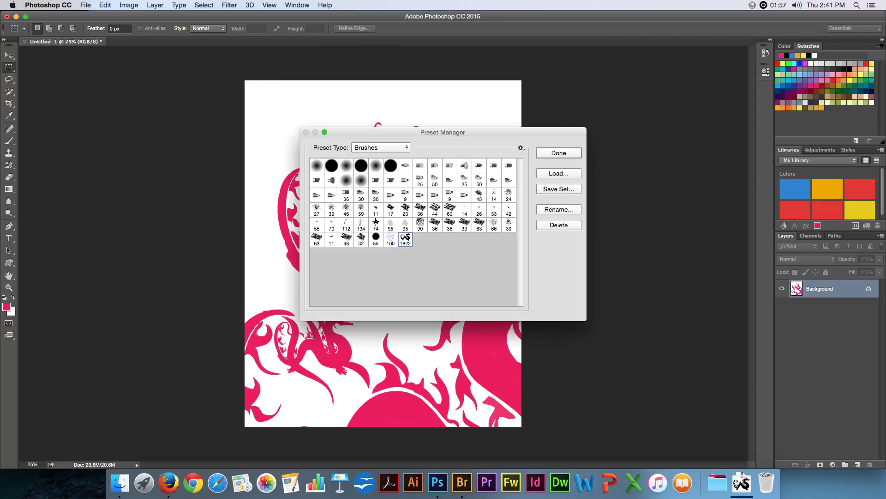
# - Hide the apps to confirm Dragon.abr on the Desktop, then return to Photoshop
pyautogui.press('super+Tab')
pyautogui.press('super+h')
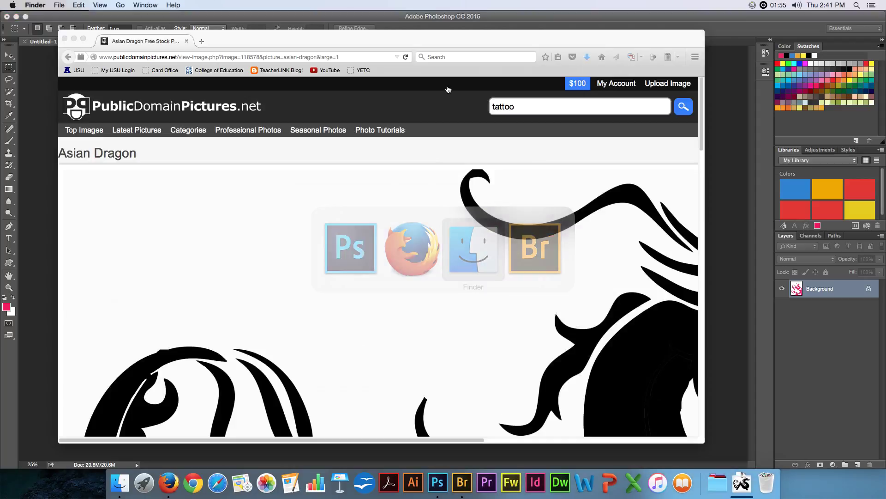
pyautogui.press('super+alt+h')
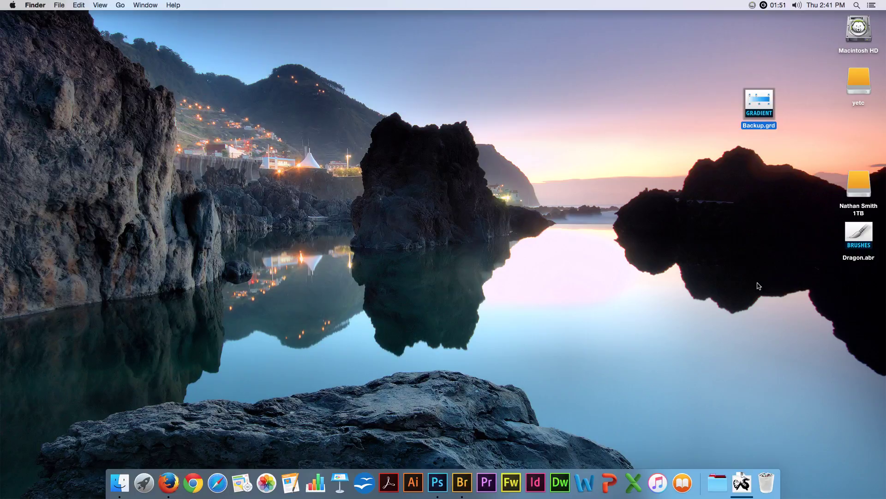
pyautogui.click(438, 484)
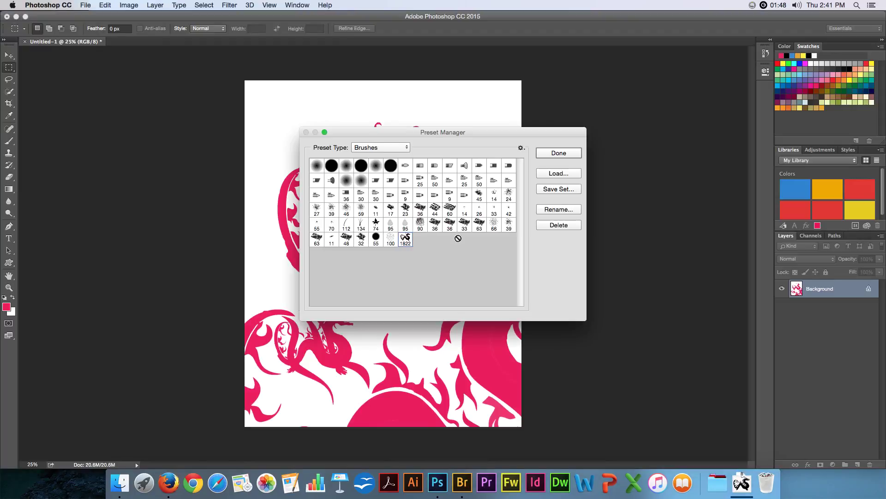
# - Delete the 1822 dragon brush preset and browse the external drive's My Art and Photos folder for brush sets
pyautogui.click(572, 227)
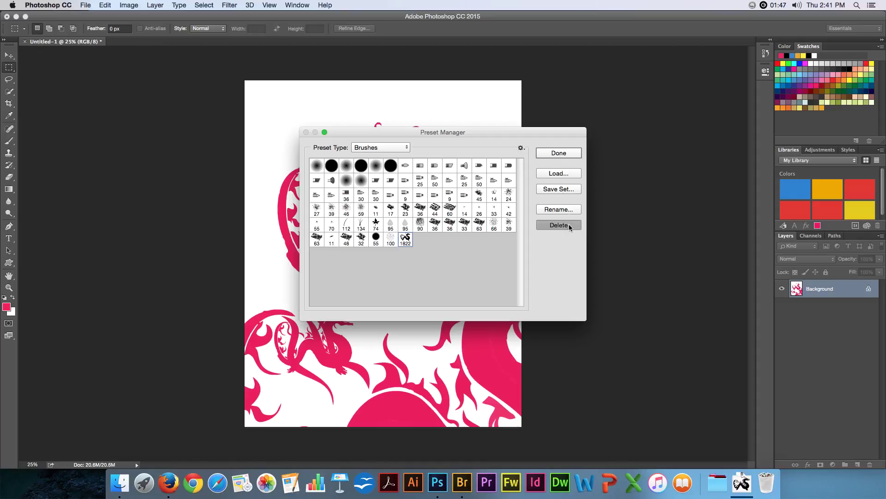
pyautogui.click(555, 173)
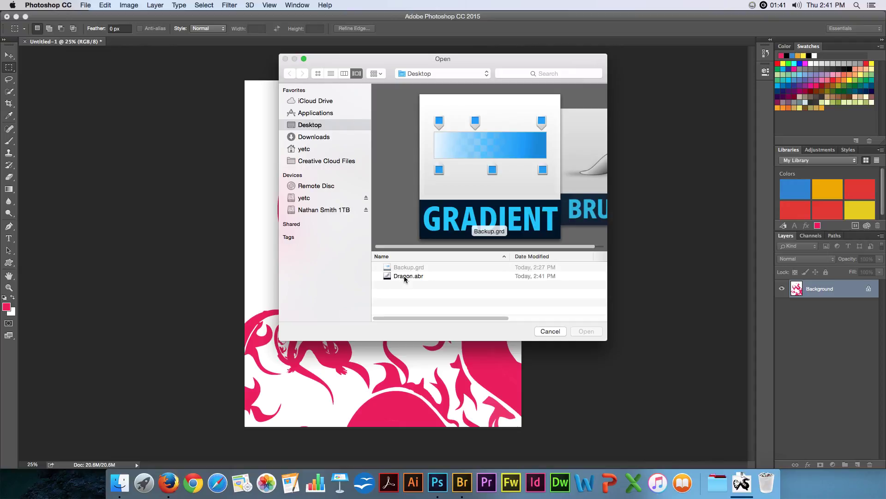
pyautogui.click(351, 211)
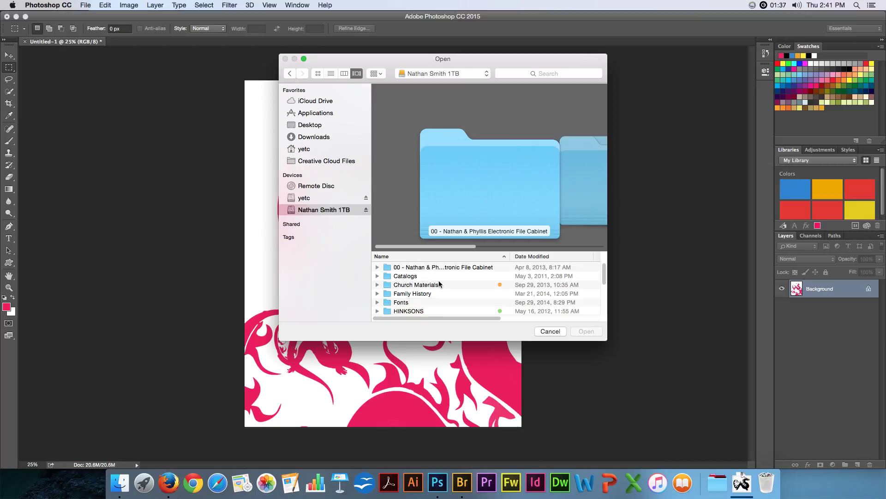
pyautogui.scroll(-10, 433, 272)
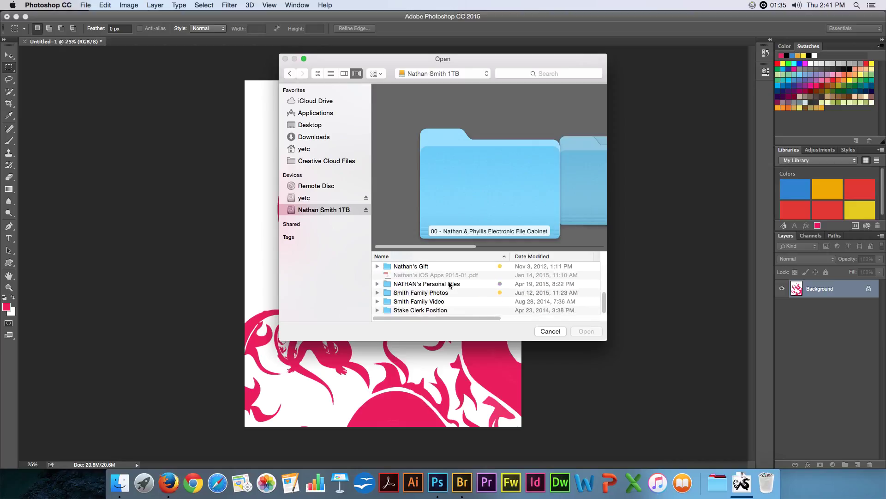
pyautogui.scroll(10, 449, 284)
pyautogui.scroll(-10, 450, 281)
pyautogui.scroll(3, 450, 283)
pyautogui.doubleClick(432, 267)
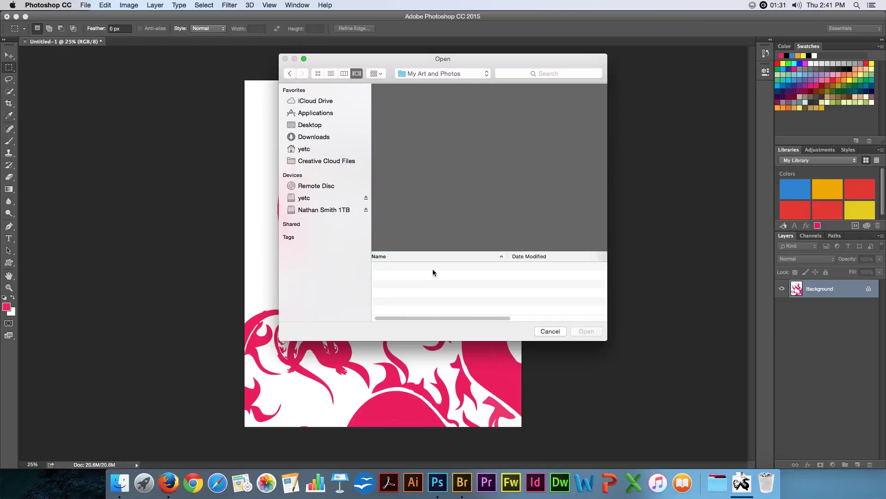
# - Load 21 decorative brushes.abr from the Styles, brushes and gradients > Brushes folder
pyautogui.scroll(-3, 443, 287)
pyautogui.doubleClick(435, 282)
pyautogui.scroll(5, 432, 289)
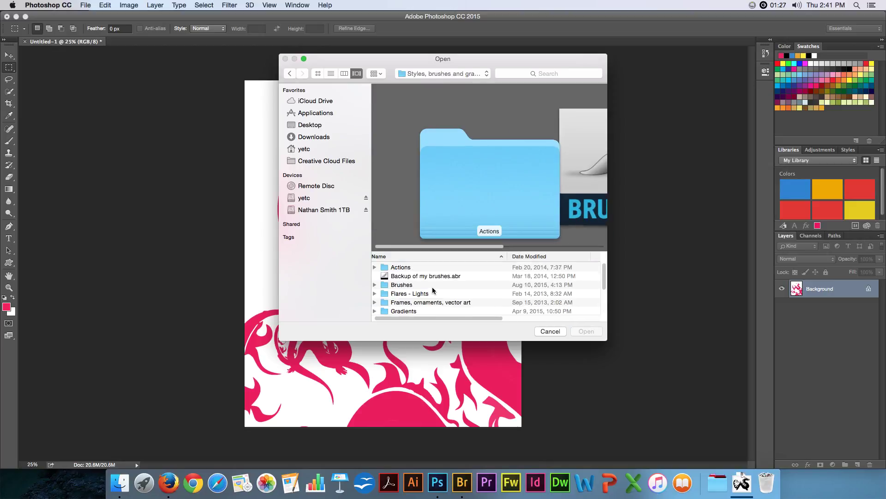
pyautogui.doubleClick(408, 287)
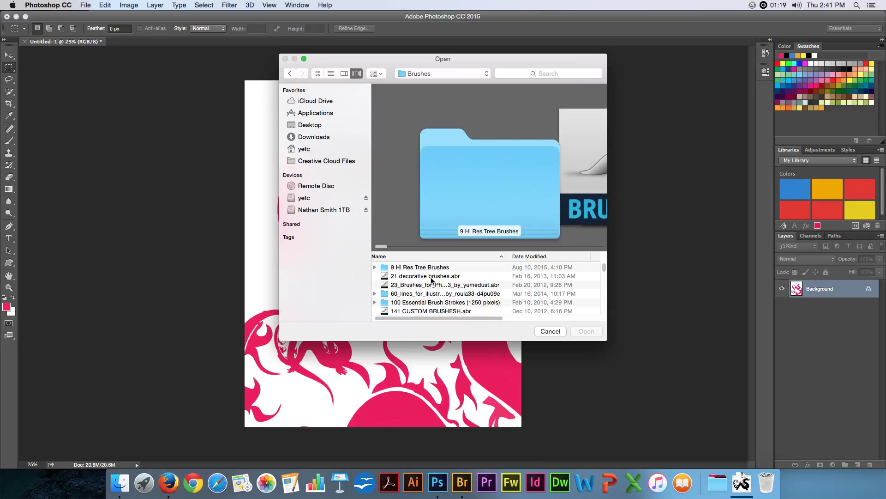
pyautogui.doubleClick(431, 277)
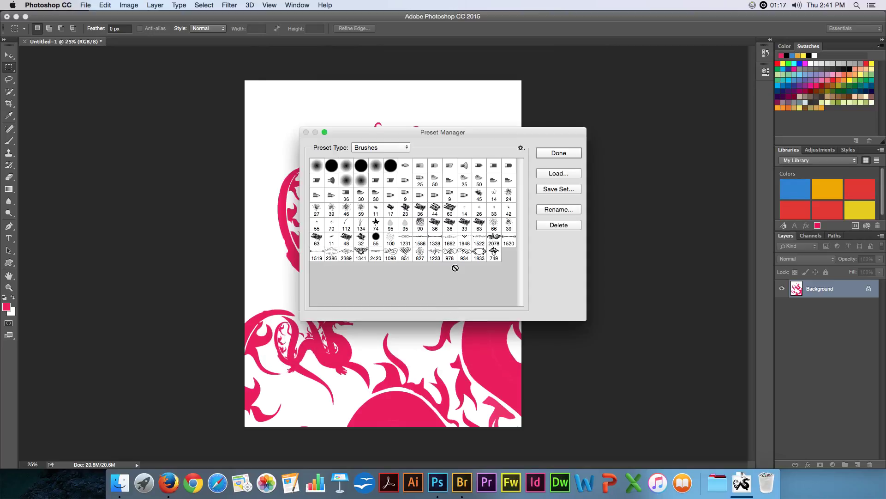
# - Pick the 1233 px flourish brush and stamp two pink flourishes at the canvas's top left and top right
pyautogui.click(435, 254)
pyautogui.click(558, 154)
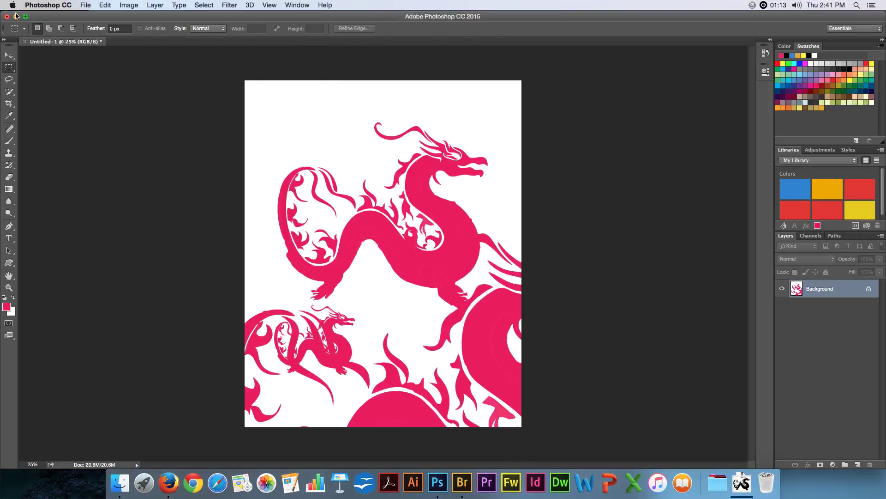
pyautogui.click(10, 144)
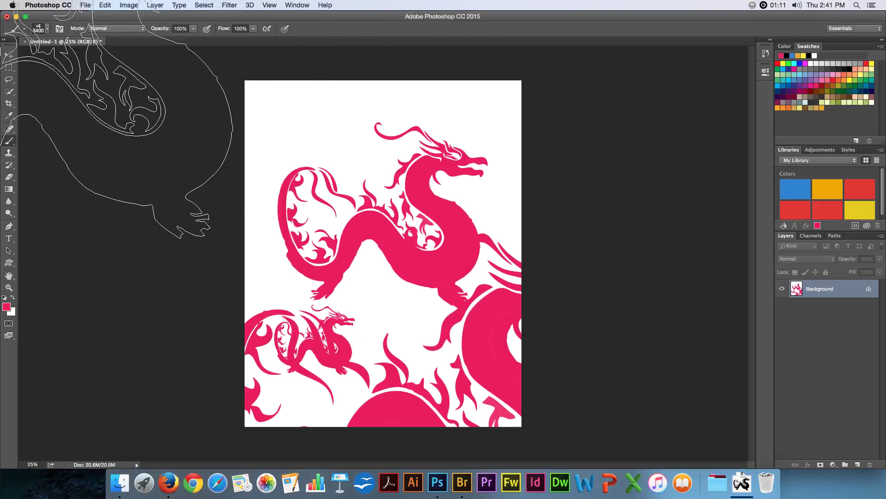
pyautogui.click(42, 30)
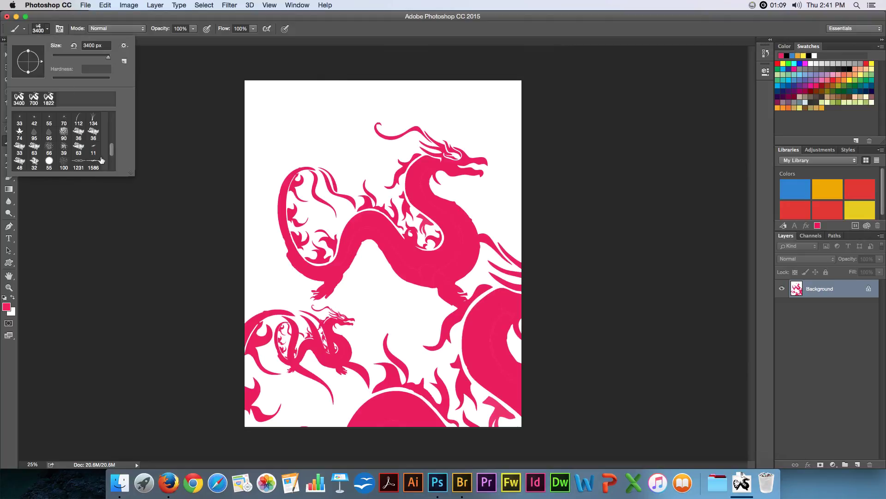
pyautogui.moveTo(116, 153); pyautogui.dragTo(110, 179)
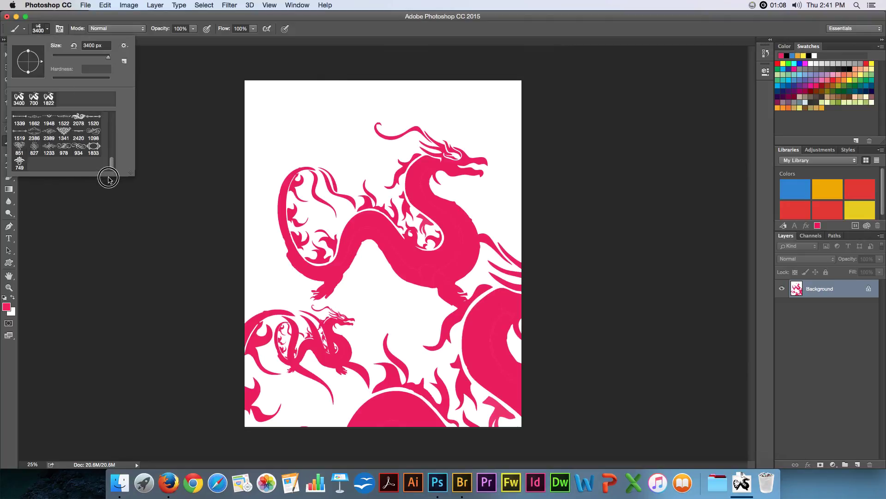
pyautogui.click(51, 148)
pyautogui.click(332, 131)
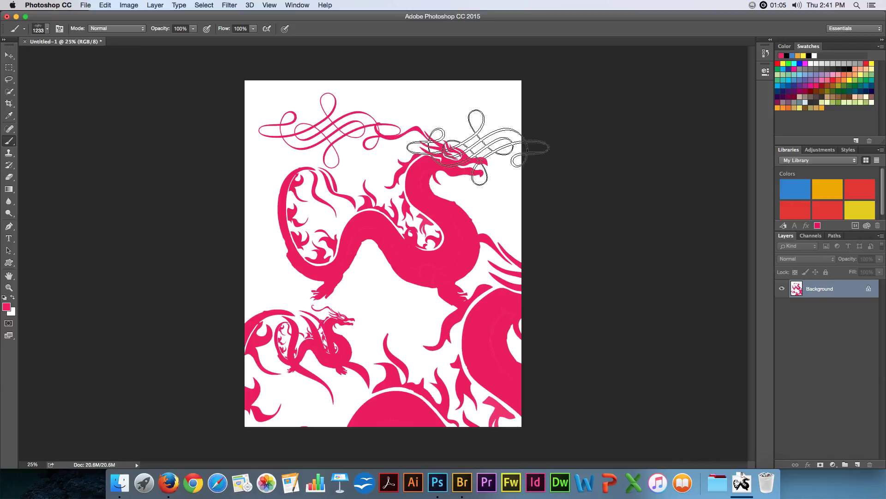
pyautogui.click(427, 131)
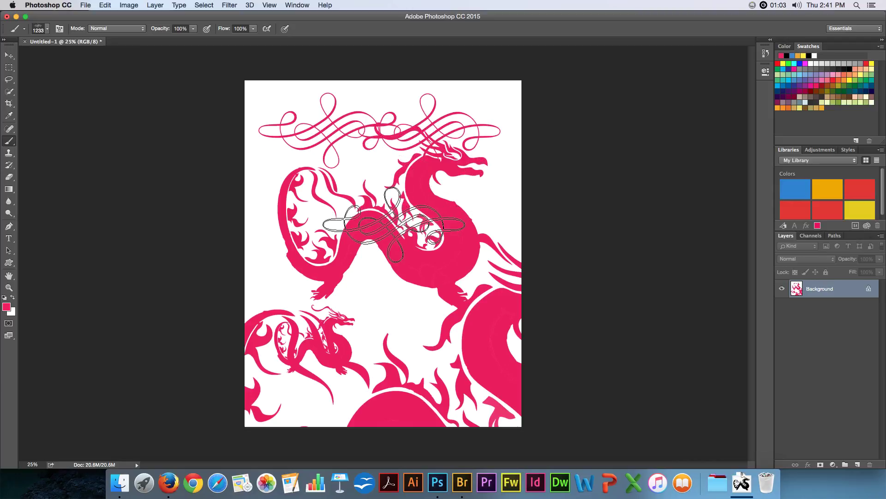